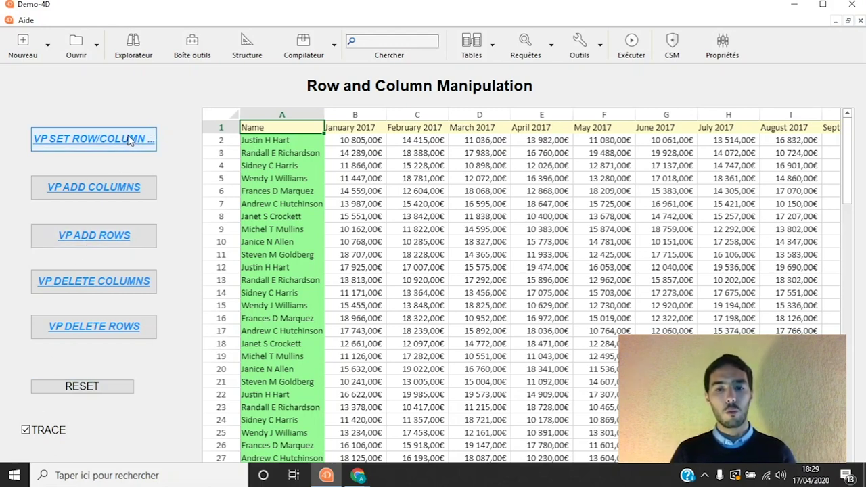
Run the set row/column count demo through the debugger, limiting ViewProArea to 24 rows and 7 columns, and check the sheet's extent
{"action": "left_click", "coordinate": [124, 139]}
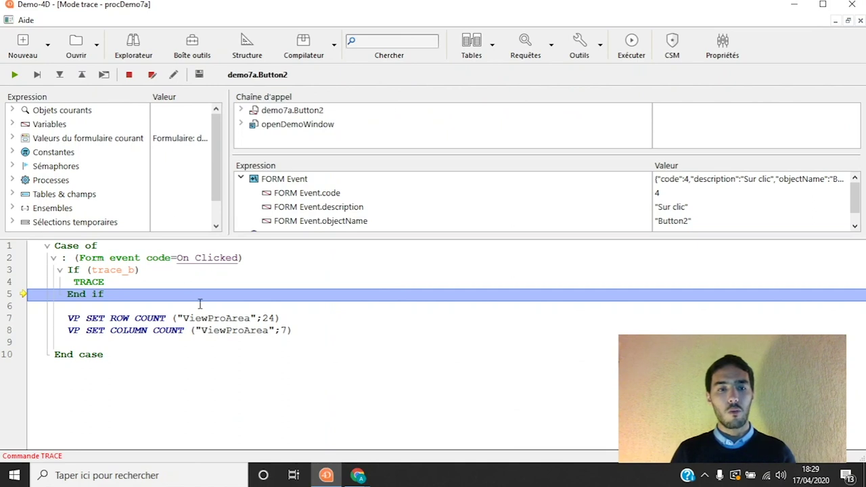
{"action": "left_click", "coordinate": [38, 75]}
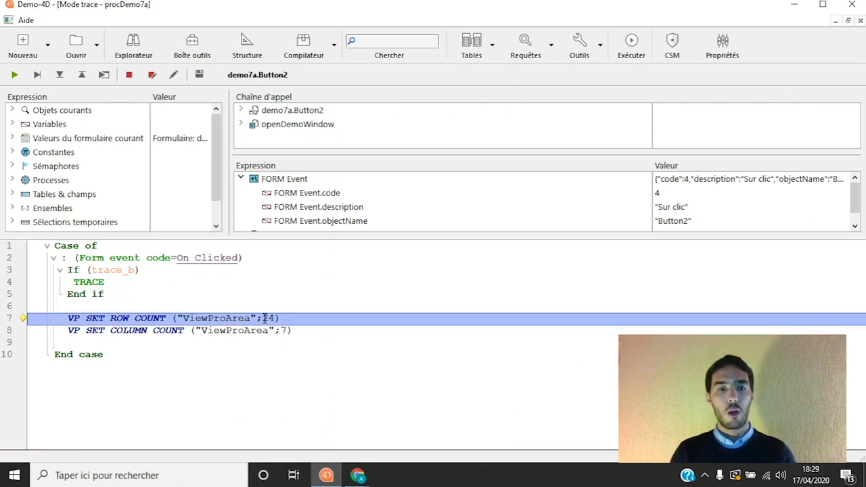
{"action": "left_click_drag", "start_coordinate": [263, 318], "coordinate": [268, 318]}
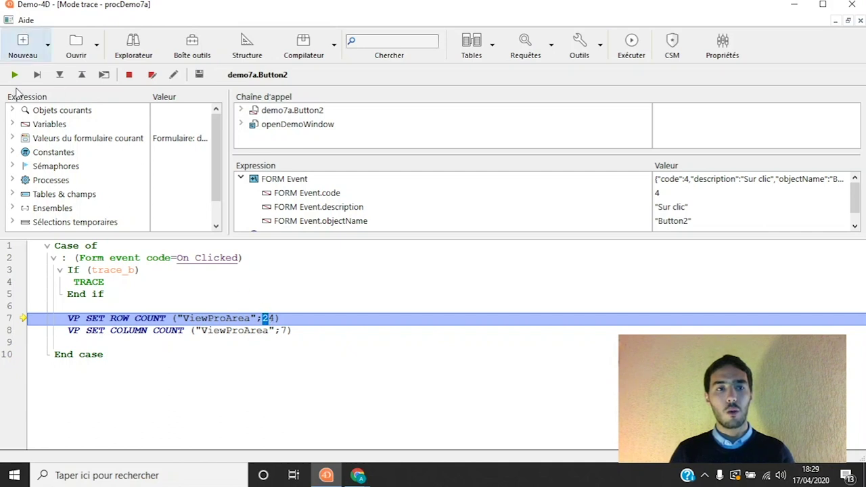
{"action": "left_click", "coordinate": [37, 75]}
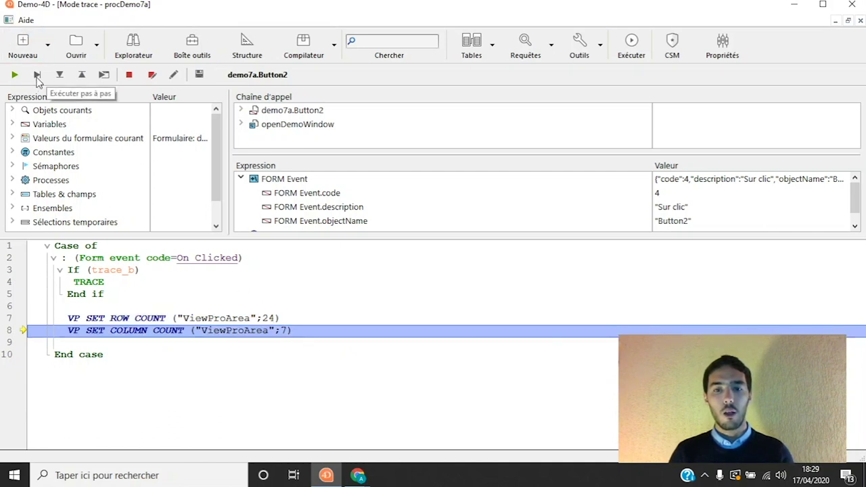
{"action": "left_click", "coordinate": [37, 75]}
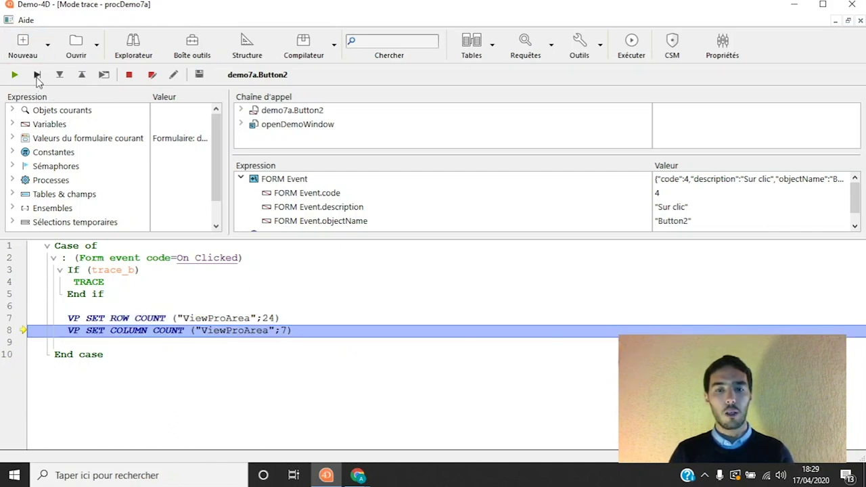
{"action": "left_click", "coordinate": [14, 75]}
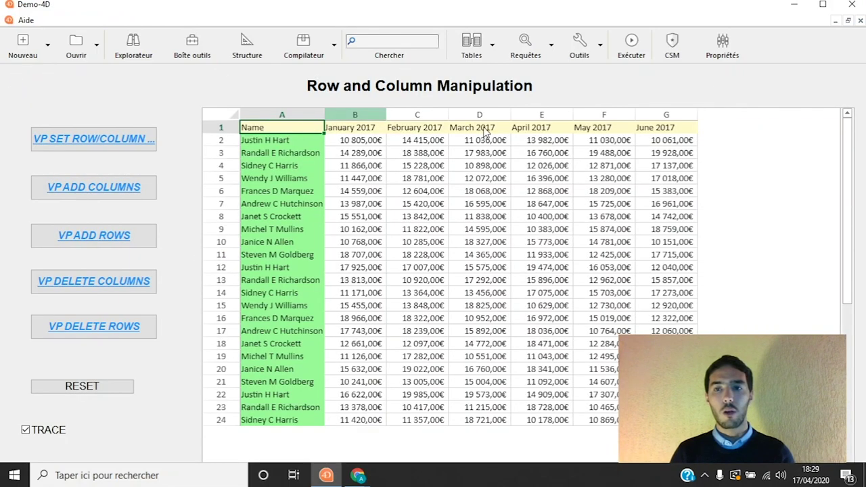
{"action": "scroll", "coordinate": [768, 240], "scroll_direction": "down", "scroll_amount": 3}
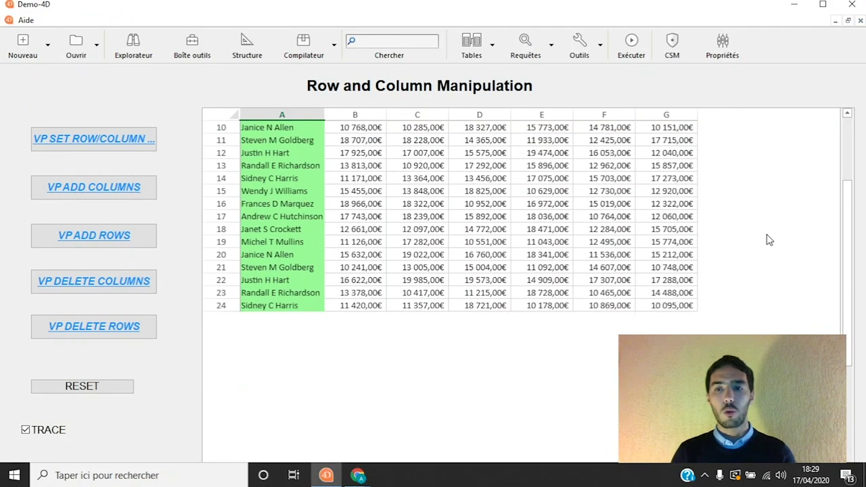
{"action": "scroll", "coordinate": [751, 251], "scroll_direction": "up", "scroll_amount": 3}
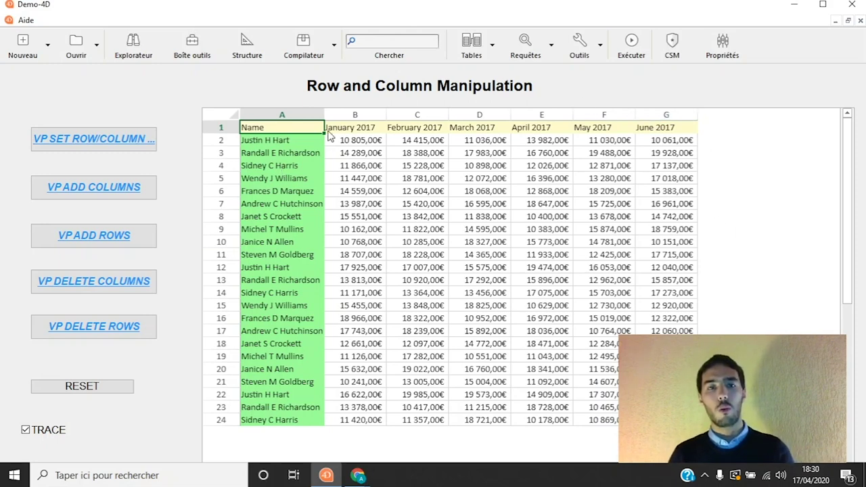
Insert a blank column before the June 2017 column by tracing the VP INSERT COLUMNS code to completion
{"action": "left_click", "coordinate": [343, 117]}
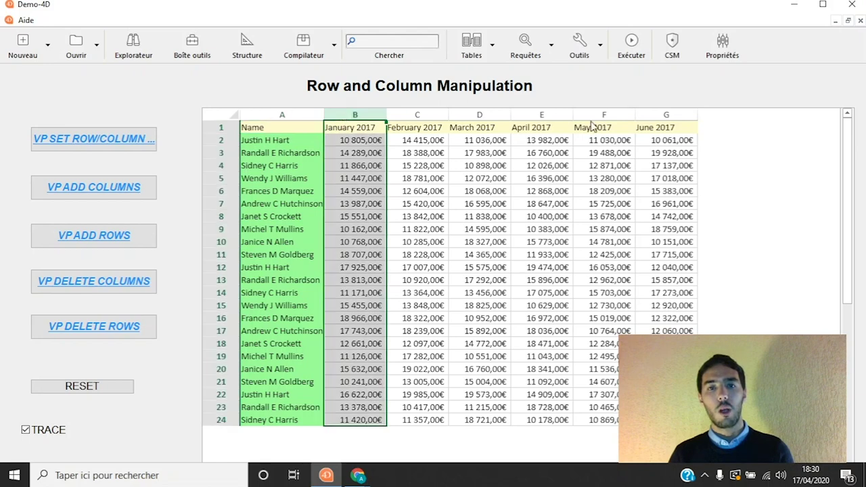
{"action": "left_click", "coordinate": [667, 114]}
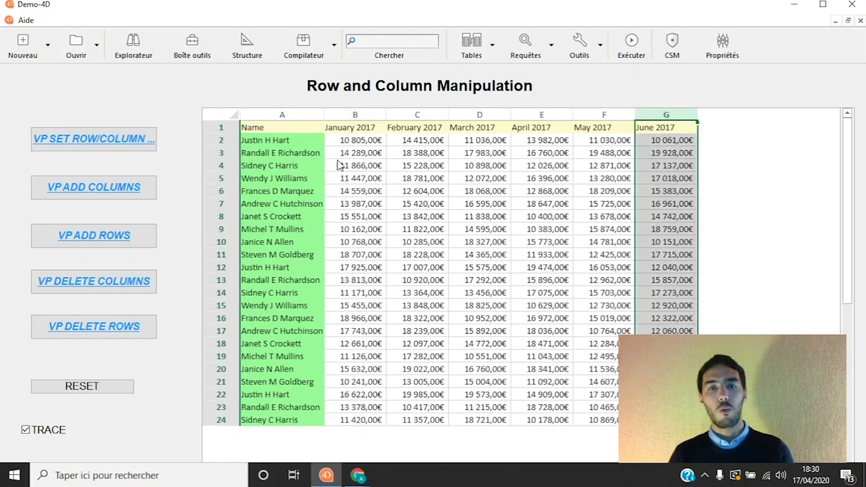
{"action": "left_click", "coordinate": [107, 188]}
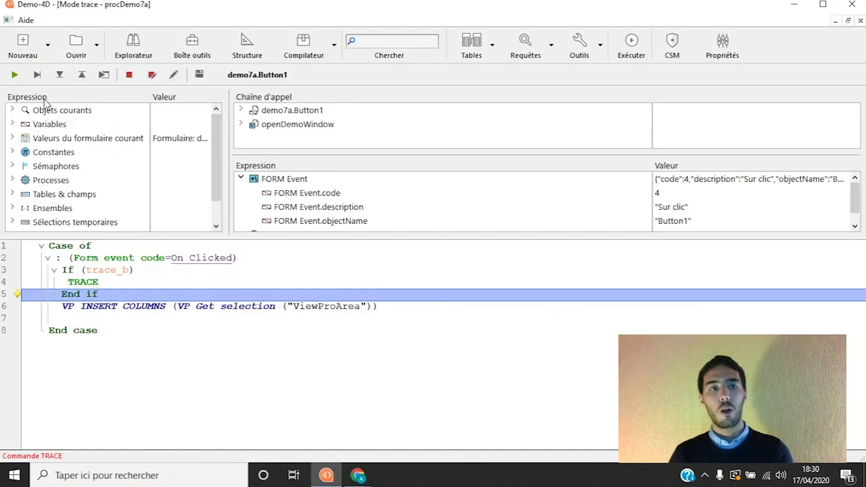
{"action": "left_click", "coordinate": [38, 76]}
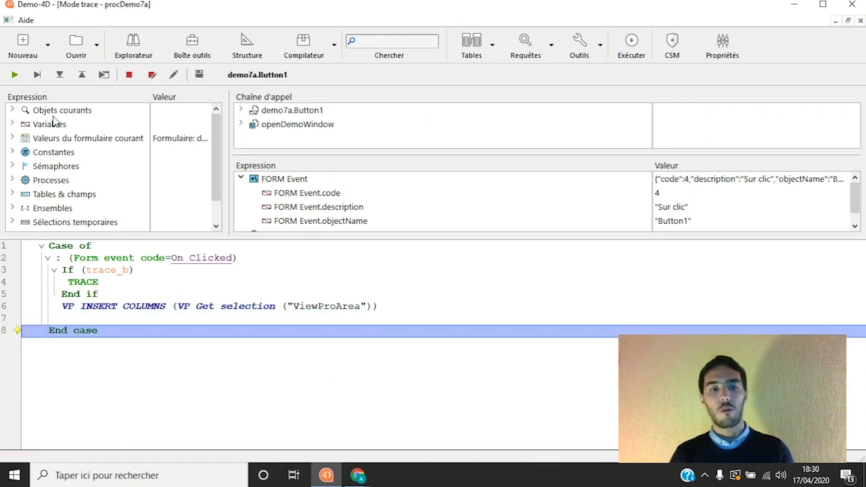
{"action": "left_click", "coordinate": [16, 76]}
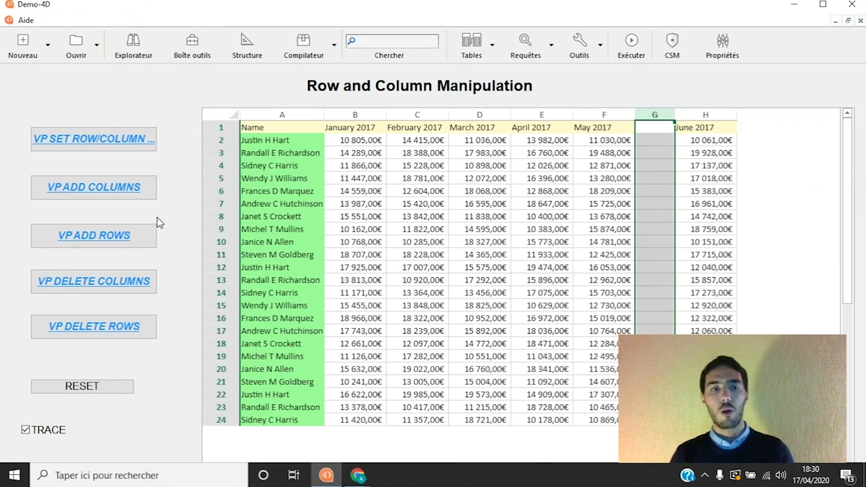
Insert a blank row at row 4 with the add rows demo and resume execution from the trace
{"action": "left_click", "coordinate": [221, 168]}
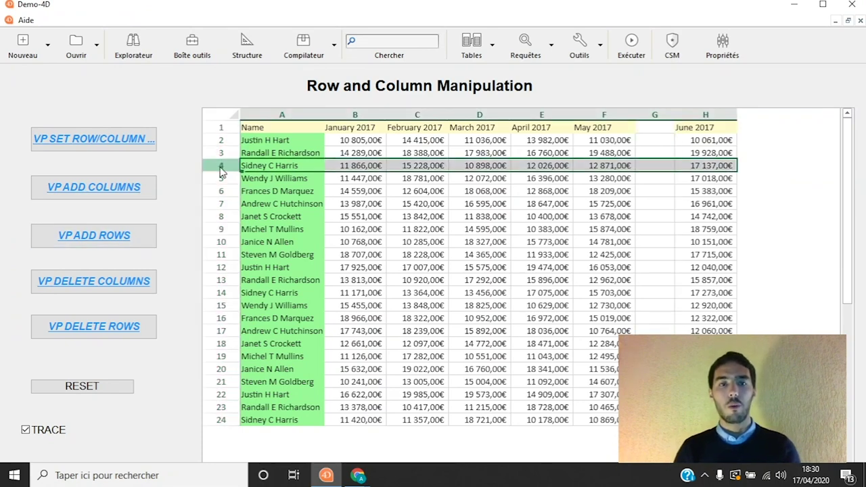
{"action": "left_click", "coordinate": [145, 242]}
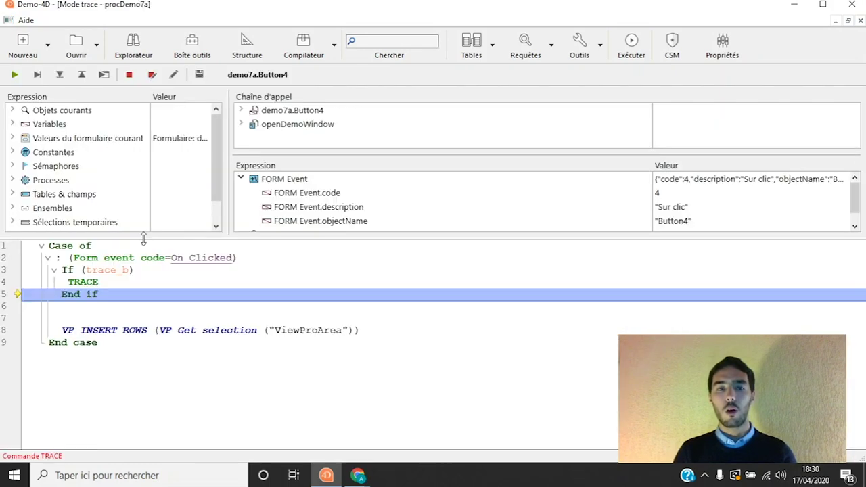
{"action": "left_click", "coordinate": [19, 77]}
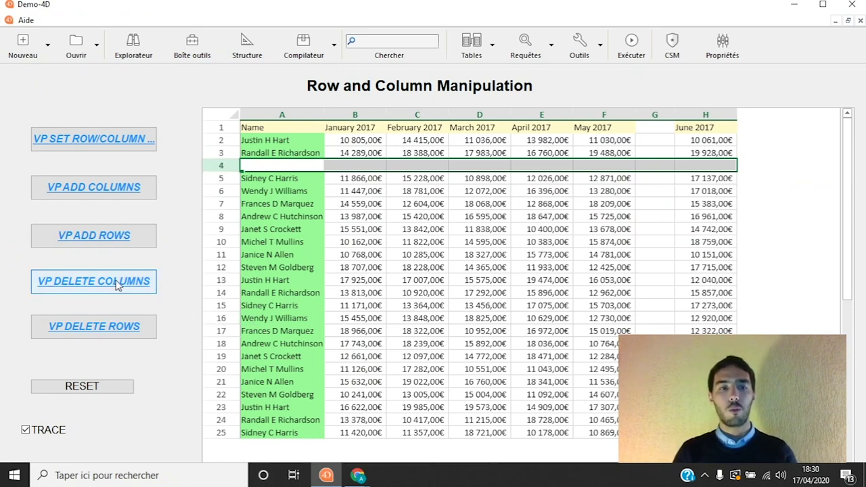
Delete the blank column G by tracing the VP DELETE COLUMNS code to completion
{"action": "left_click", "coordinate": [654, 115]}
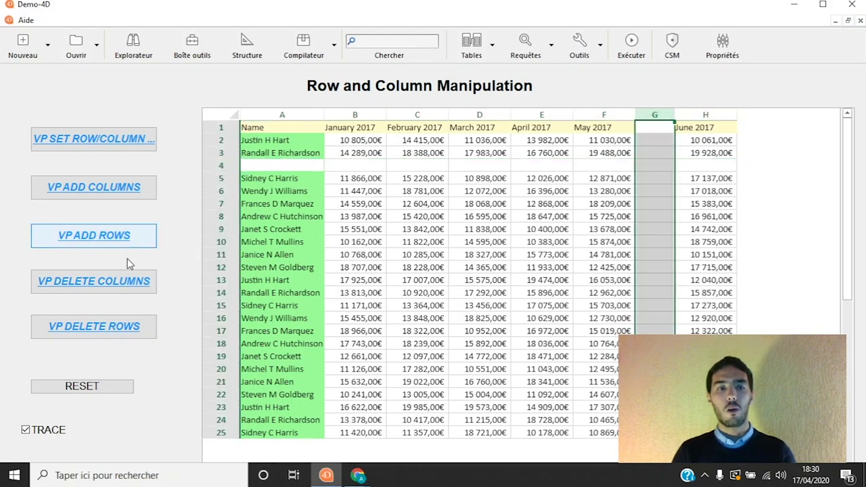
{"action": "left_click", "coordinate": [115, 280]}
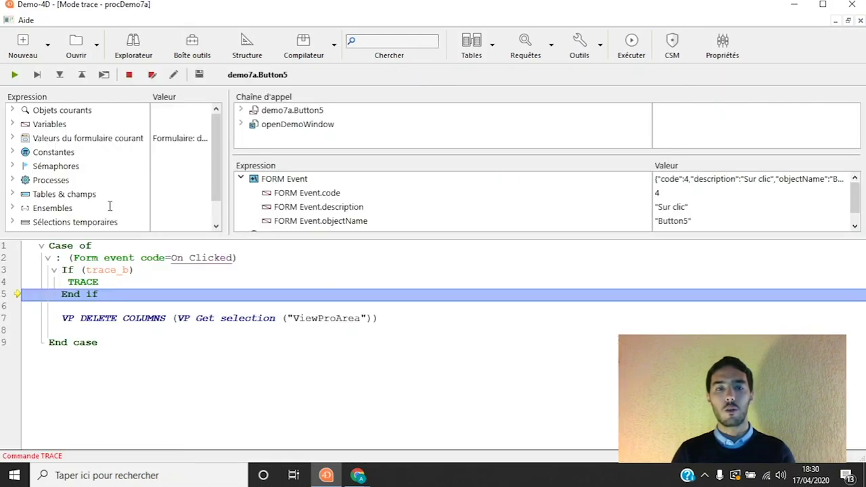
{"action": "left_click", "coordinate": [38, 76]}
{"action": "left_click", "coordinate": [38, 76]}
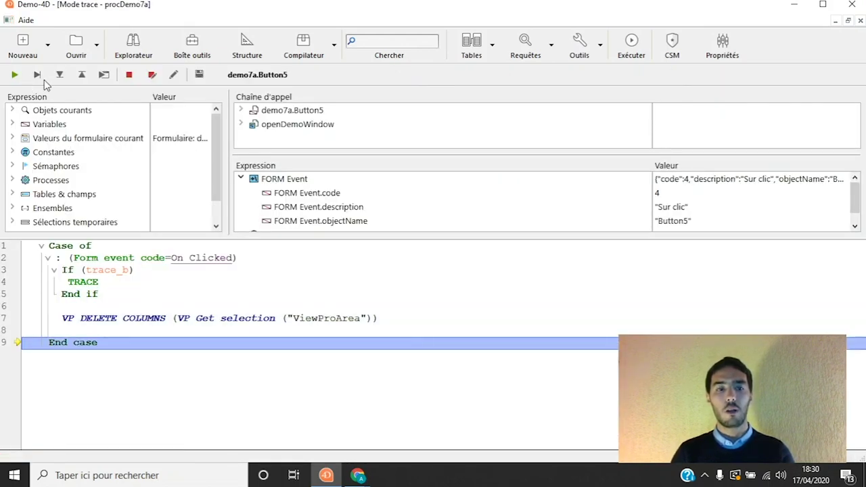
{"action": "left_click", "coordinate": [15, 75]}
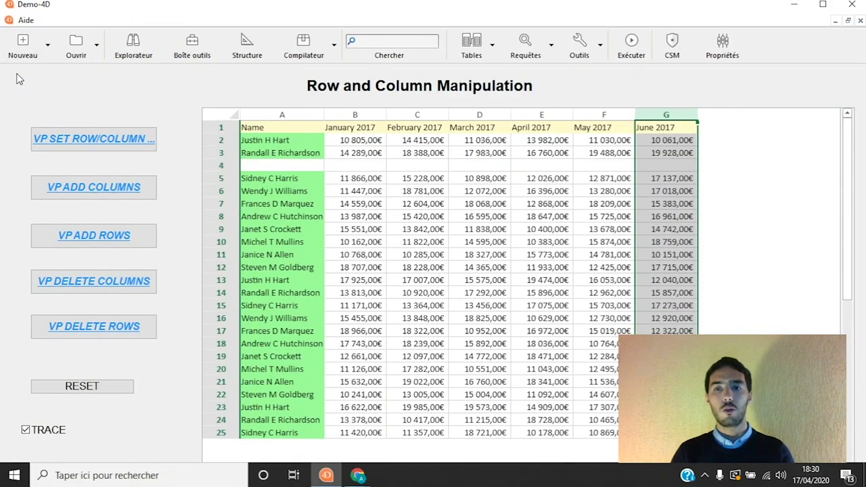
Delete the blank row 4 with the delete rows demo and resume execution from the trace
{"action": "left_click", "coordinate": [223, 166]}
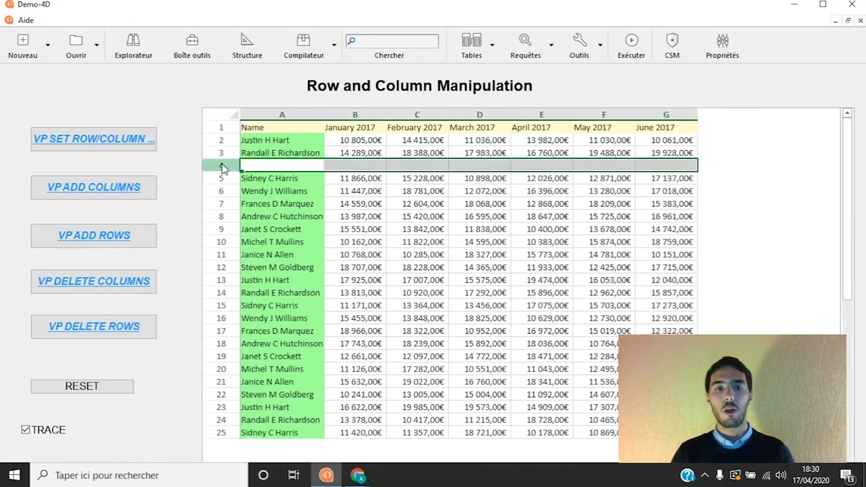
{"action": "left_click", "coordinate": [128, 327]}
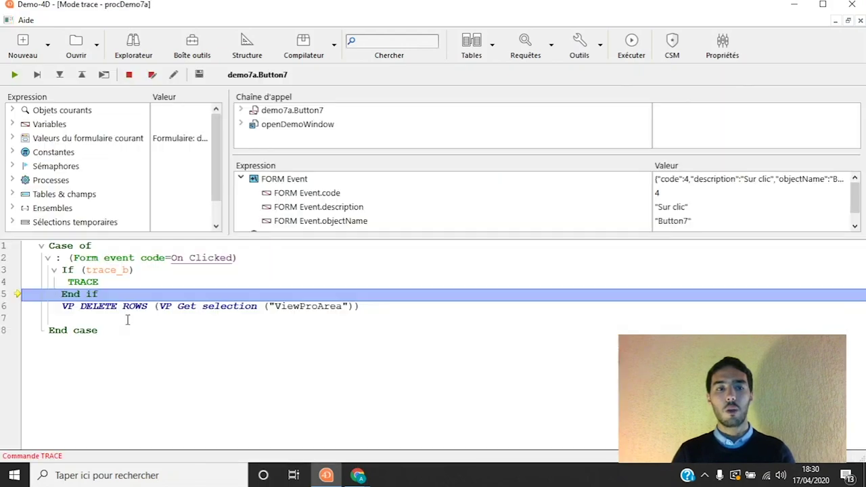
{"action": "left_click", "coordinate": [15, 75]}
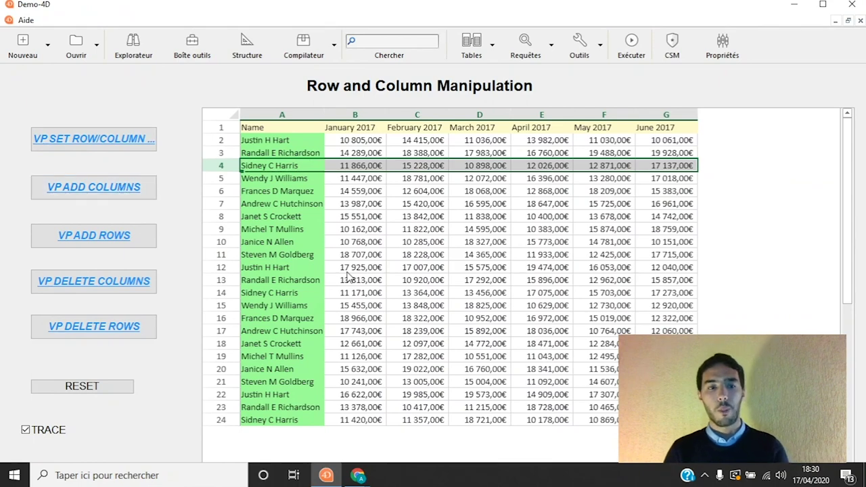
Close the current demo and open DEMO 7b: Rows and Columns Manipulations
{"action": "left_click", "coordinate": [860, 21]}
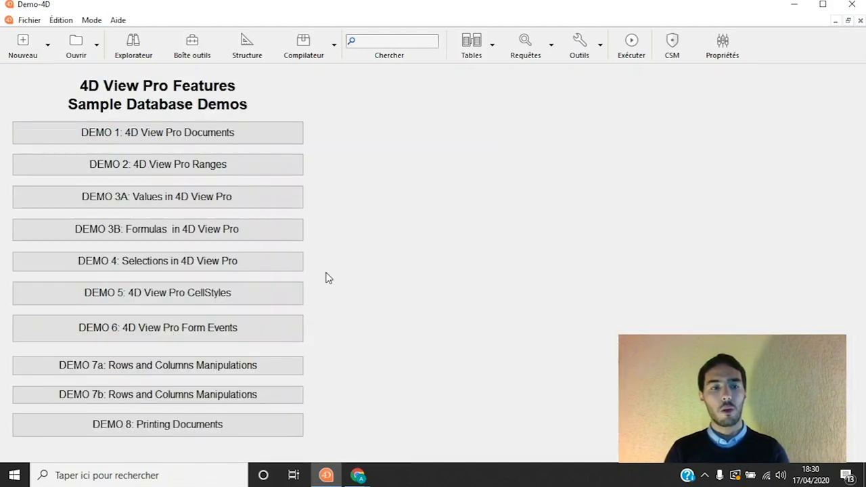
{"action": "left_click", "coordinate": [245, 399]}
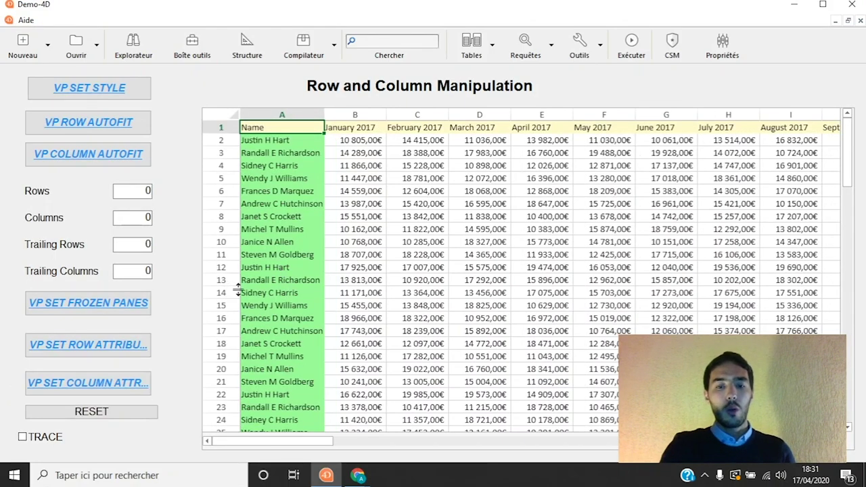
Apply the demo style to the sheet and autofit its columns and rows to the enlarged text
{"action": "left_click", "coordinate": [98, 85]}
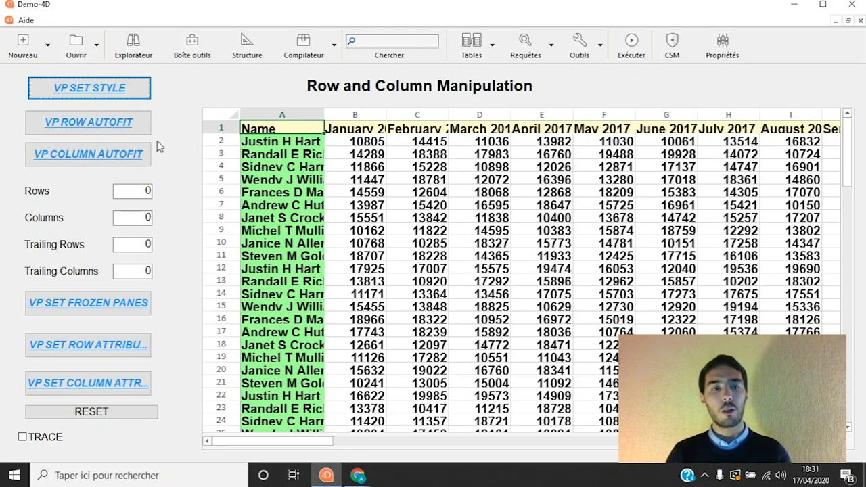
{"action": "left_click", "coordinate": [124, 155]}
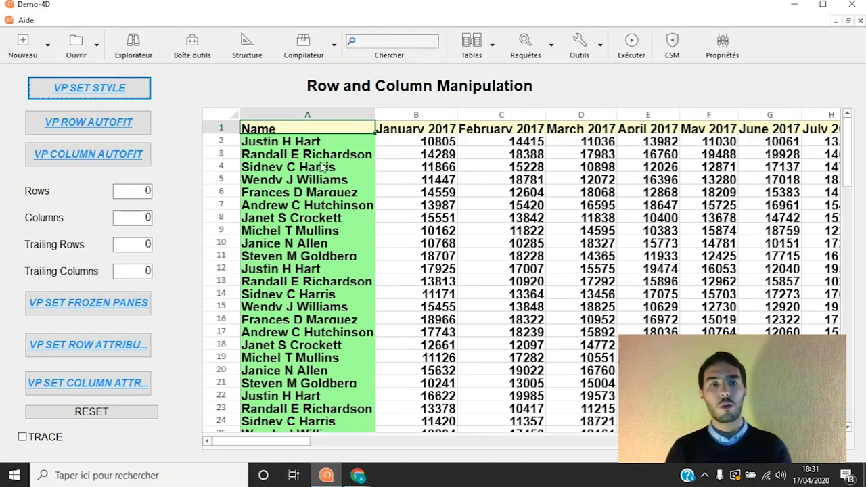
{"action": "left_click", "coordinate": [118, 130]}
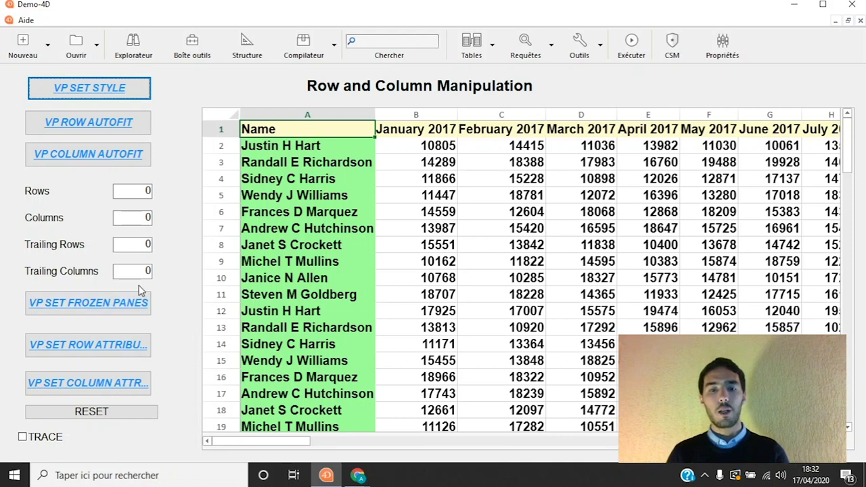
Trace the VP SET FROZEN PANES code to its Form.panes call and resume execution with all pane counts at 0
{"action": "left_click", "coordinate": [92, 296]}
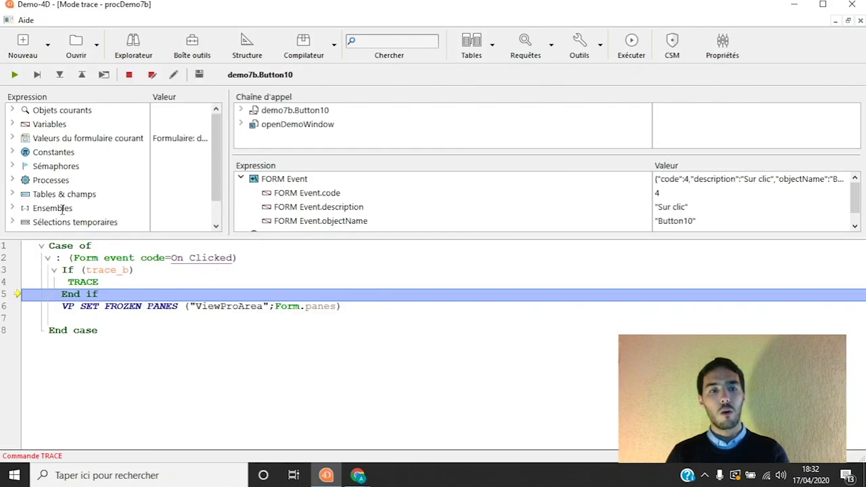
{"action": "left_click", "coordinate": [37, 75]}
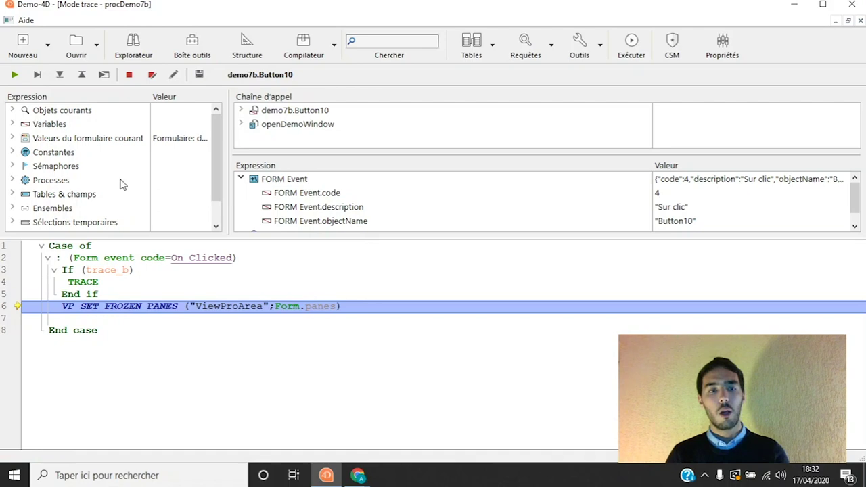
{"action": "left_click", "coordinate": [15, 75]}
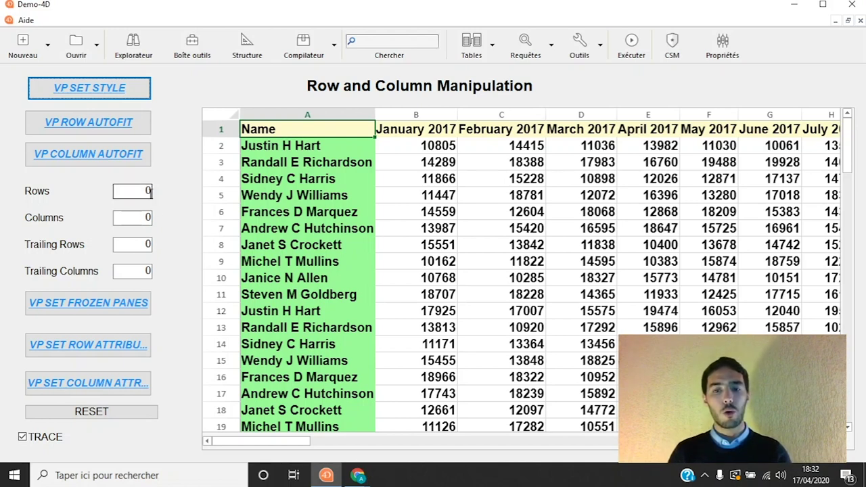
Select header row 1 and examine how it behaves while scrolling the sheet with no panes frozen
{"action": "left_click", "coordinate": [145, 244]}
{"action": "left_click", "coordinate": [146, 270]}
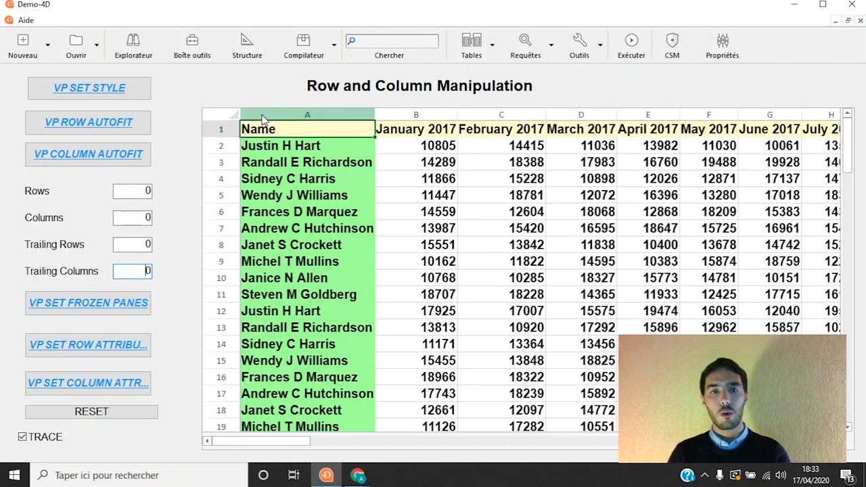
{"action": "left_click", "coordinate": [233, 129]}
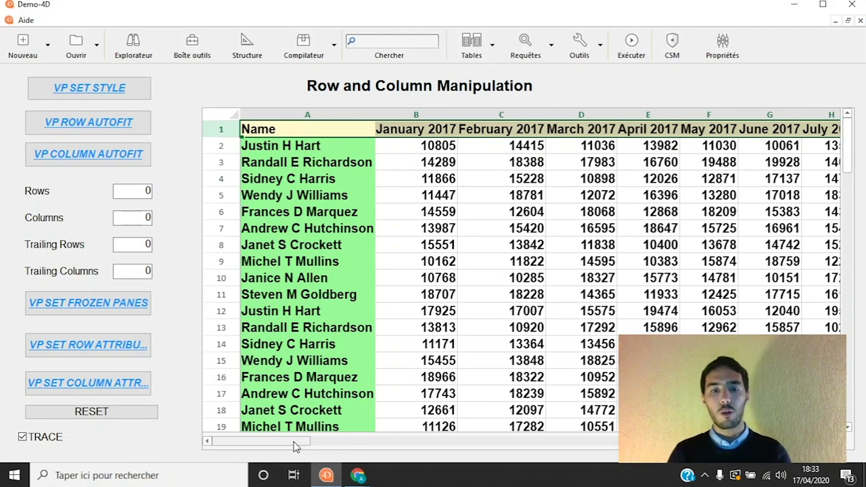
{"action": "left_click_drag", "start_coordinate": [298, 442], "coordinate": [266, 452]}
{"action": "scroll", "coordinate": [386, 304], "scroll_direction": "down", "scroll_amount": 2}
{"action": "scroll", "coordinate": [386, 304], "scroll_direction": "down", "scroll_amount": 5}
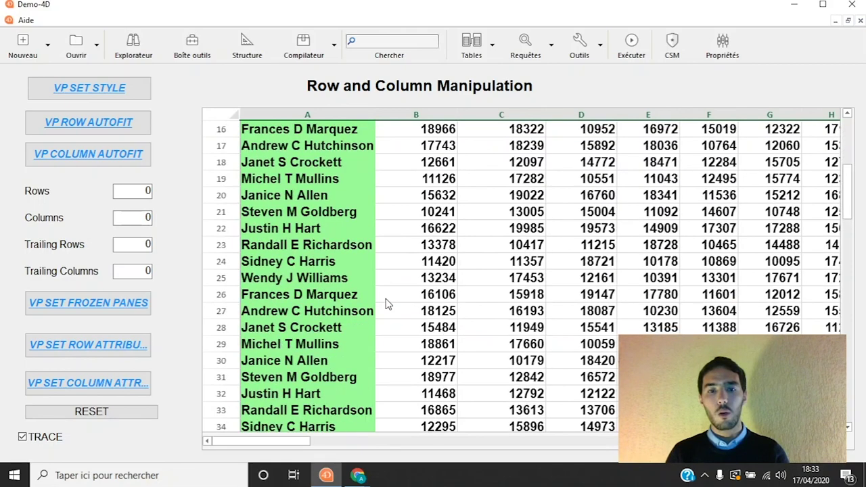
{"action": "scroll", "coordinate": [338, 334], "scroll_direction": "up", "scroll_amount": 7}
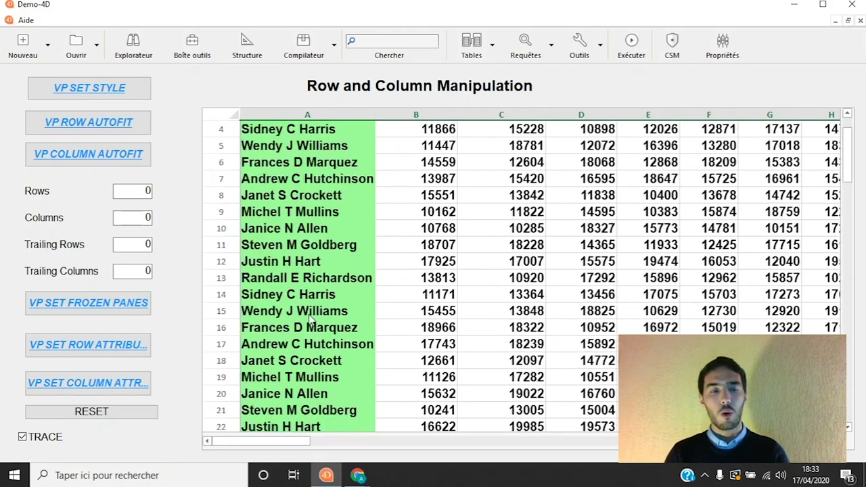
Freeze 1 row, 1 column, 1 trailing row and 1 trailing column in the sheet, with code tracing turned off
{"action": "left_click", "coordinate": [146, 190]}
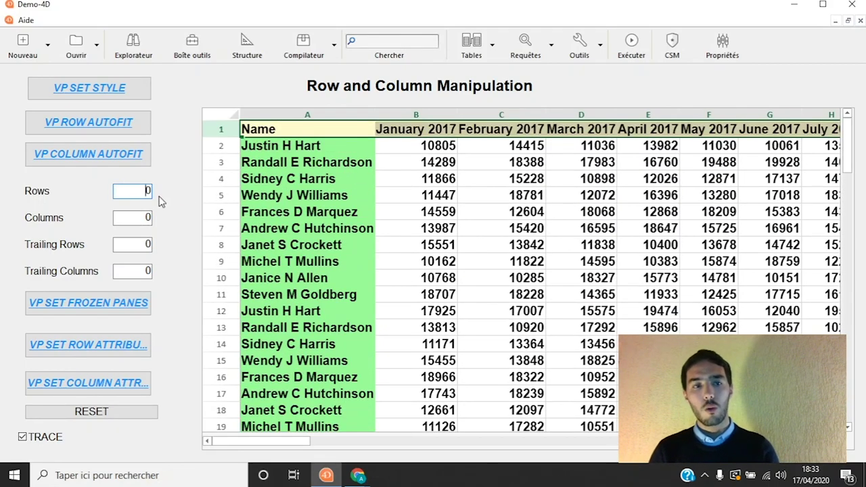
{"action": "key", "text": "BackSpace"}
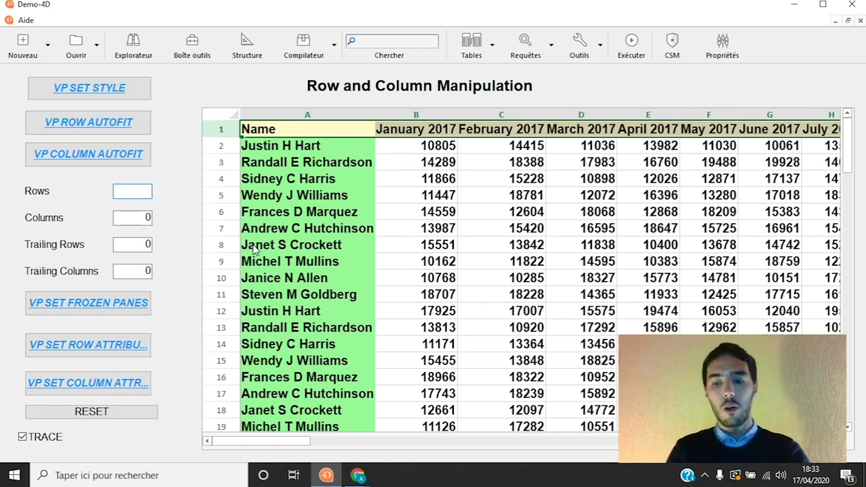
{"action": "type", "text": "1"}
{"action": "key", "text": "Tab"}
{"action": "type", "text": "1"}
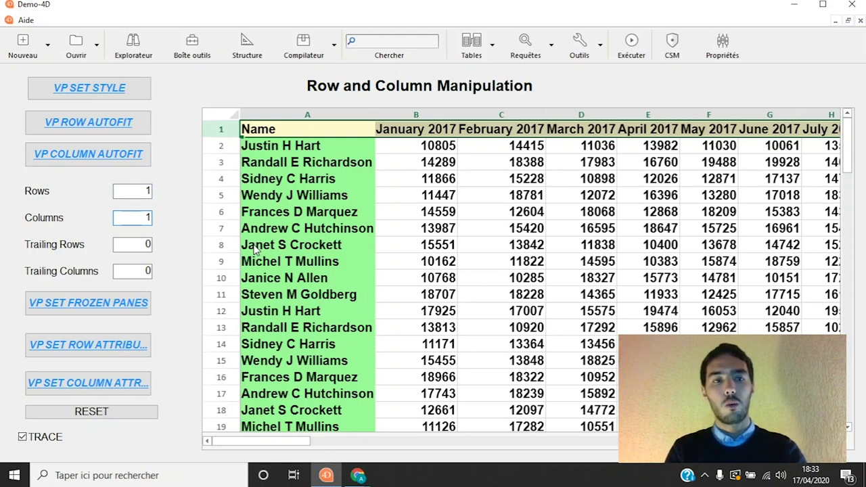
{"action": "key", "text": "Tab"}
{"action": "type", "text": "1"}
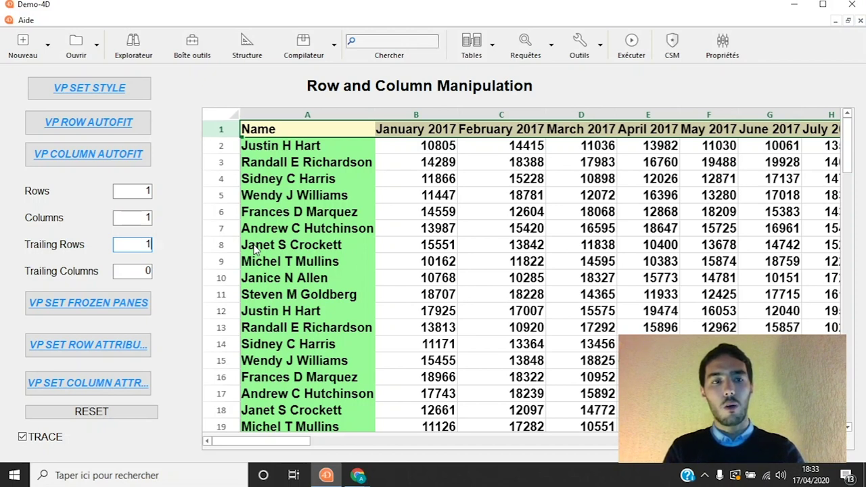
{"action": "key", "text": "Tab"}
{"action": "type", "text": "1"}
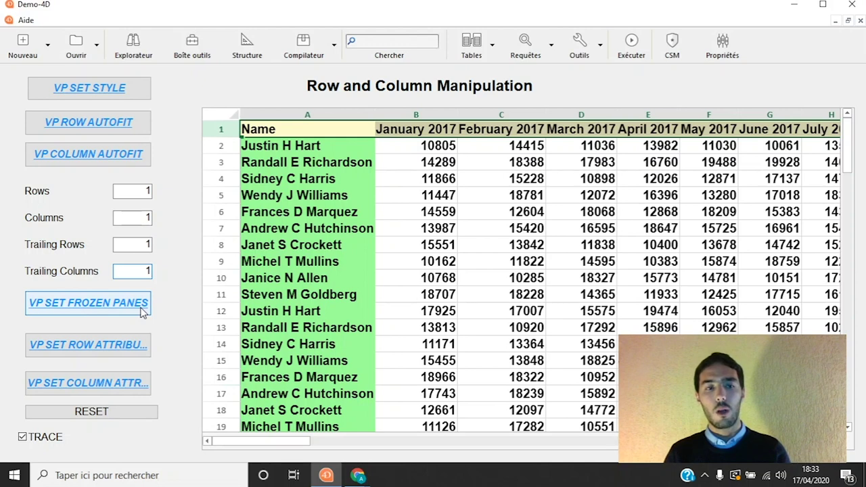
{"action": "left_click", "coordinate": [23, 437]}
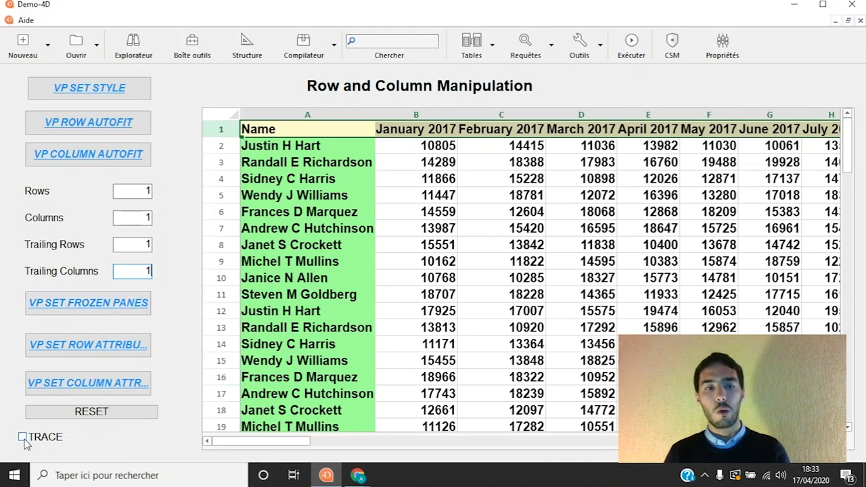
{"action": "left_click", "coordinate": [114, 310]}
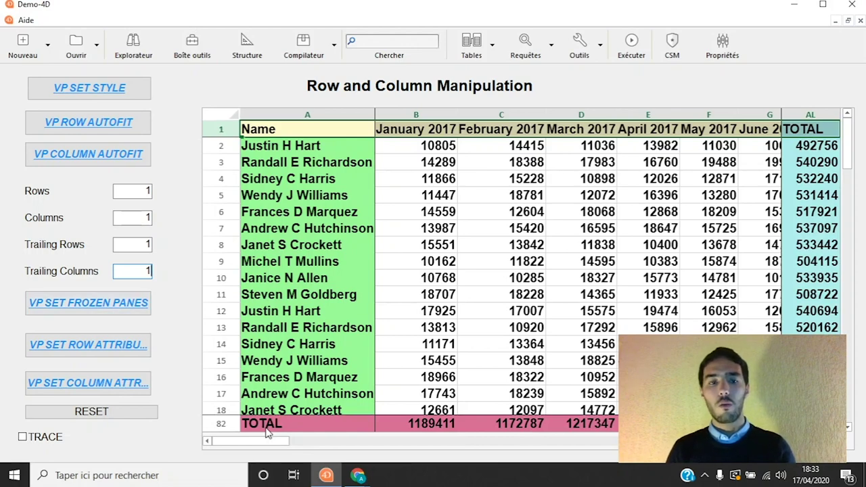
Examine how the frozen header row, name column and TOTAL row and column behave while scrolling the sheet vertically and horizontally
{"action": "left_click", "coordinate": [848, 151]}
{"action": "mouse_move", "coordinate": [847, 151]}
{"action": "left_mouse_down"}
{"action": "mouse_move", "coordinate": [853, 215]}
{"action": "mouse_move", "coordinate": [856, 166]}
{"action": "left_mouse_up"}
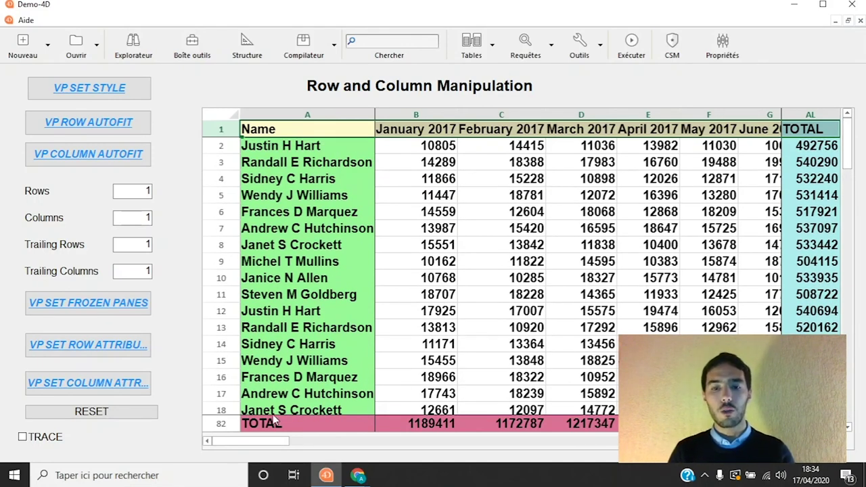
{"action": "left_click_drag", "start_coordinate": [280, 443], "coordinate": [257, 442]}
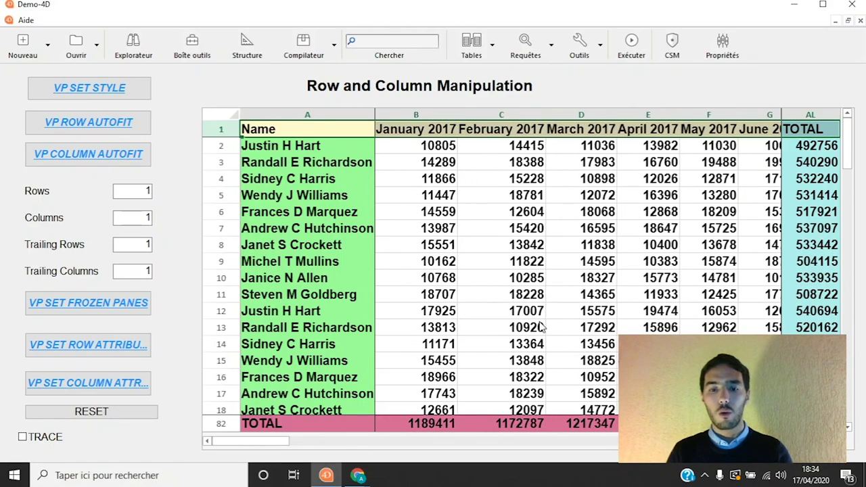
{"action": "scroll", "coordinate": [541, 327], "scroll_direction": "down", "scroll_amount": 1}
{"action": "scroll", "coordinate": [541, 327], "scroll_direction": "up", "scroll_amount": 1}
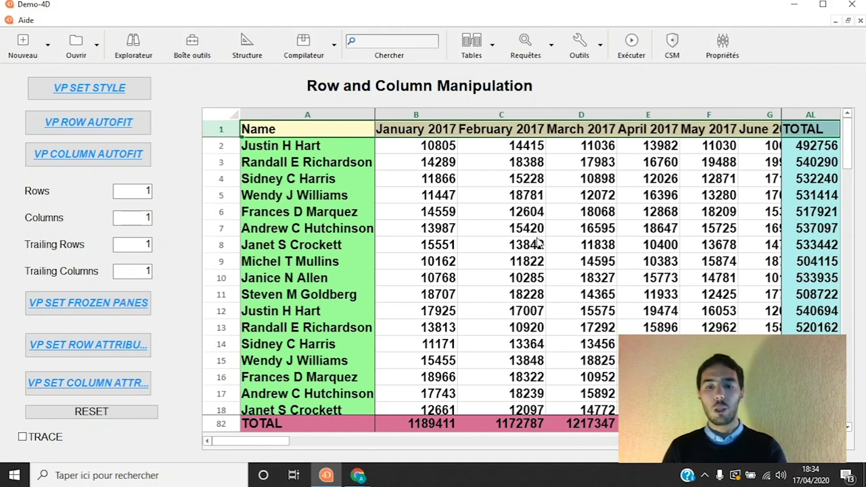
{"action": "scroll", "coordinate": [544, 245], "scroll_direction": "down", "scroll_amount": 1}
{"action": "scroll", "coordinate": [518, 218], "scroll_direction": "up", "scroll_amount": 1}
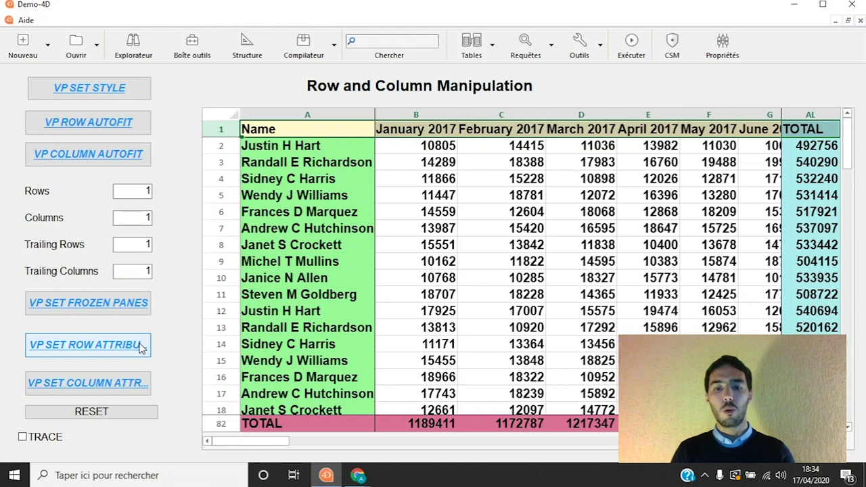
Apply VP SET ROW ATTRIBUTES to header row 1, and trace the command again up to its New object properties line
{"action": "left_click", "coordinate": [88, 345]}
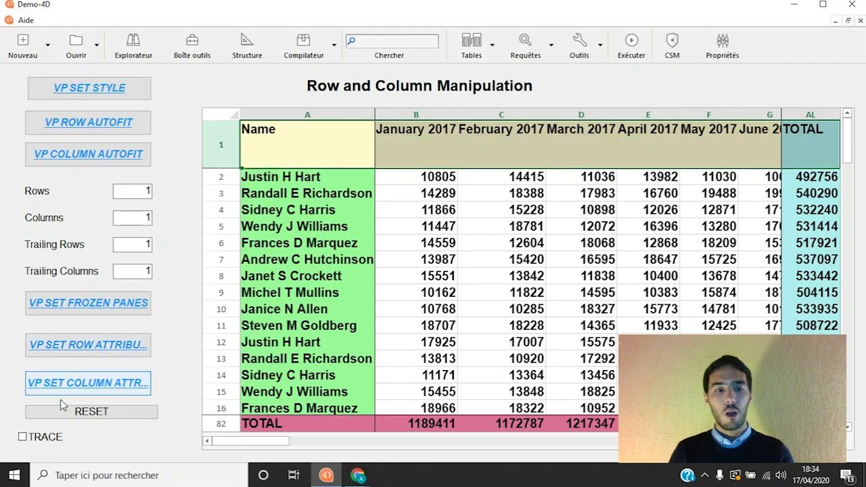
{"action": "left_click", "coordinate": [23, 437]}
{"action": "left_click", "coordinate": [82, 354]}
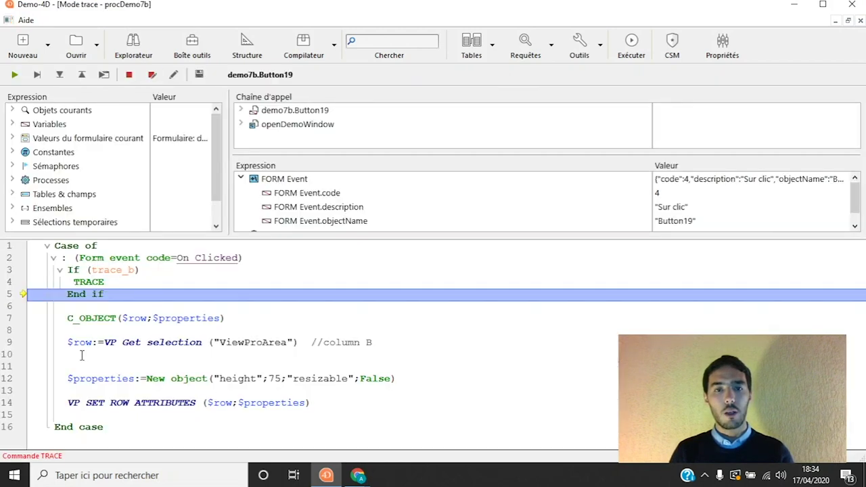
{"action": "left_click", "coordinate": [39, 78]}
{"action": "left_click", "coordinate": [39, 78]}
{"action": "left_click", "coordinate": [39, 78]}
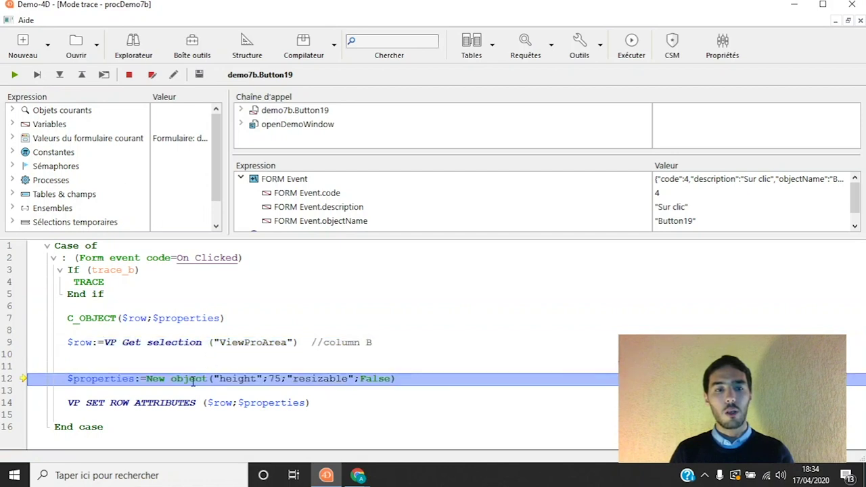
Examine the height and resizable properties passed to VP SET ROW ATTRIBUTES and resume execution
{"action": "double_click", "coordinate": [237, 380]}
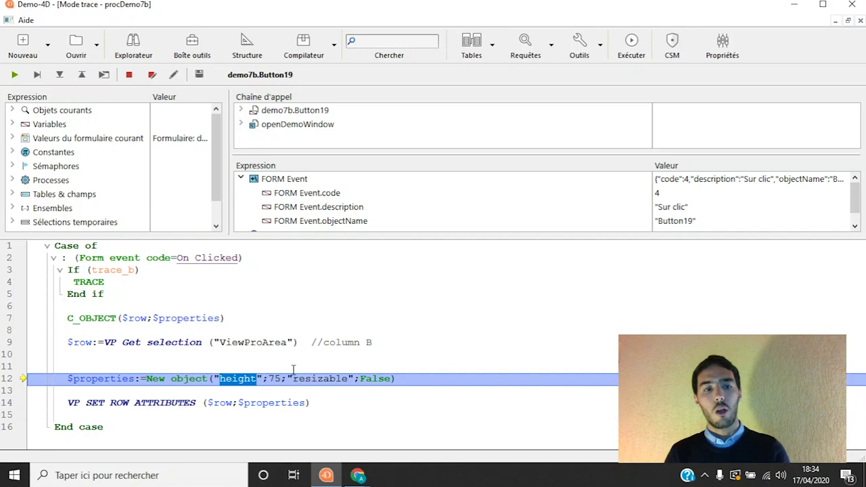
{"action": "double_click", "coordinate": [274, 380]}
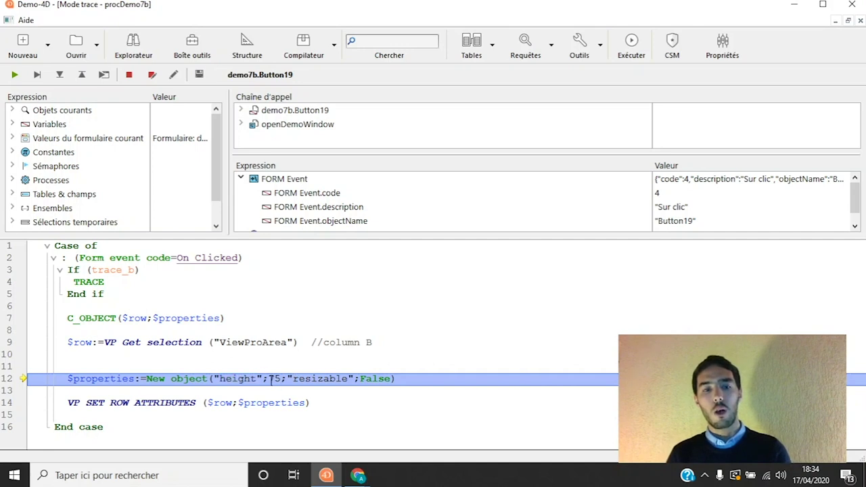
{"action": "double_click", "coordinate": [320, 379]}
{"action": "mouse_move", "coordinate": [323, 383]}
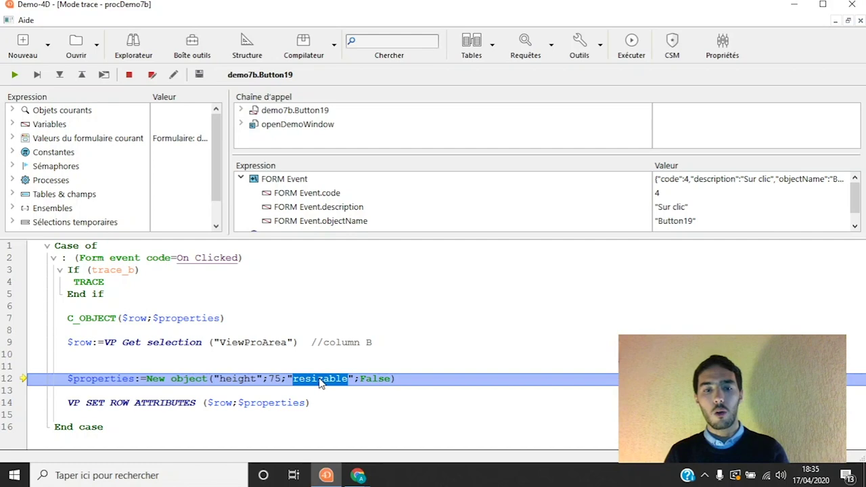
{"action": "left_click", "coordinate": [14, 75]}
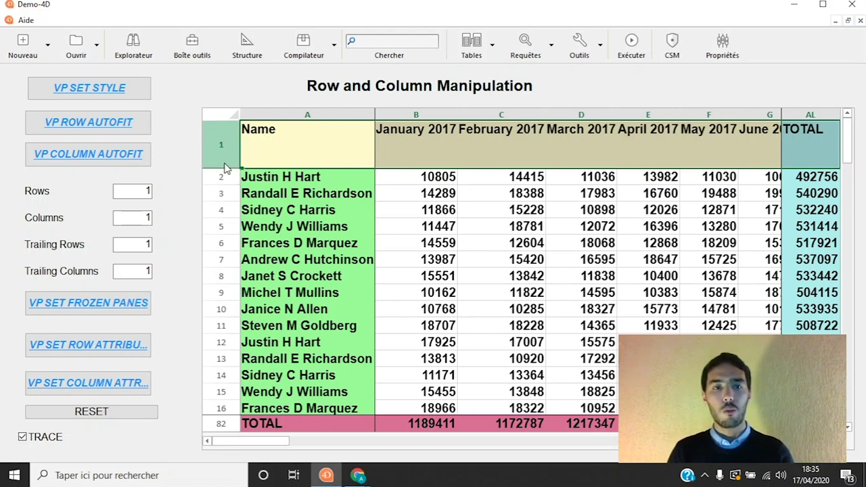
Enlarge rows 3 and 4 by hand and try to resize header row 1 the same way
{"action": "left_click_drag", "start_coordinate": [222, 180], "coordinate": [220, 243]}
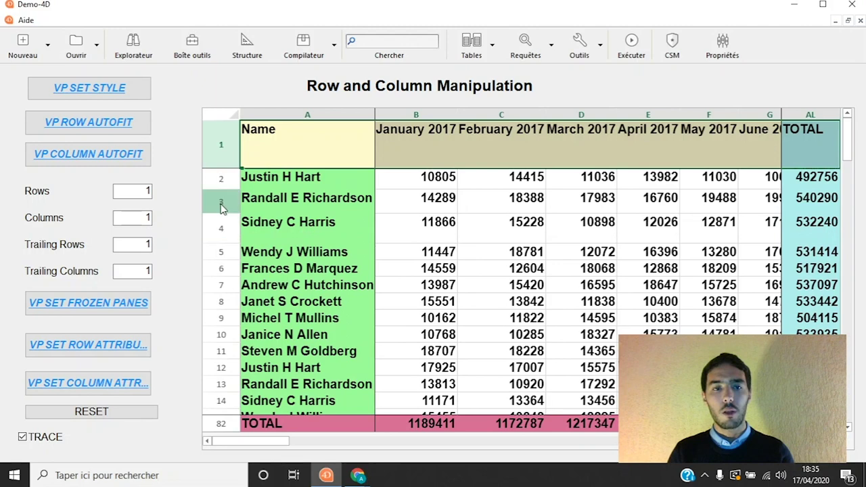
{"action": "left_click", "coordinate": [226, 167]}
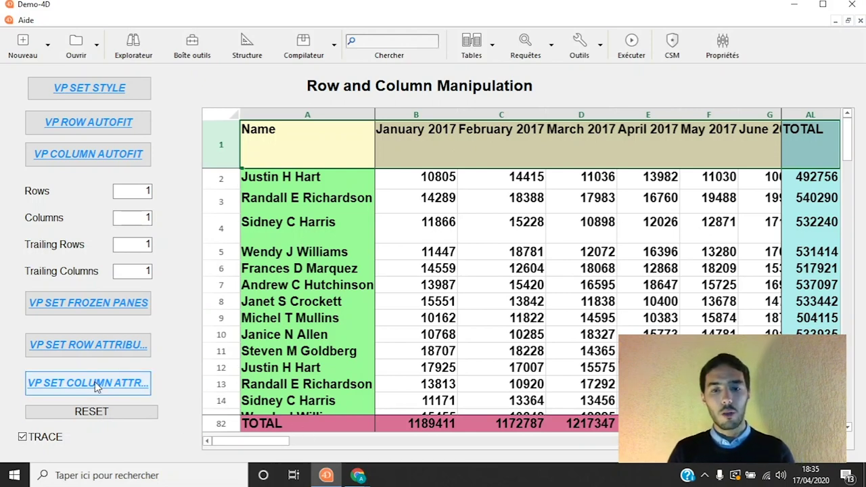
Run VP SET COLUMN ATTRIBUTES on columns B and C and trace its code to the New object properties line
{"action": "left_click", "coordinate": [416, 114]}
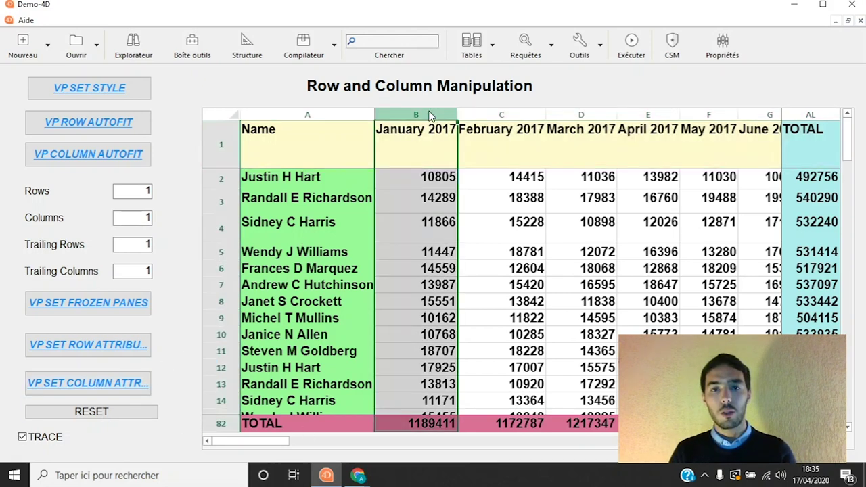
{"action": "left_click", "coordinate": [479, 116], "text": "ctrl"}
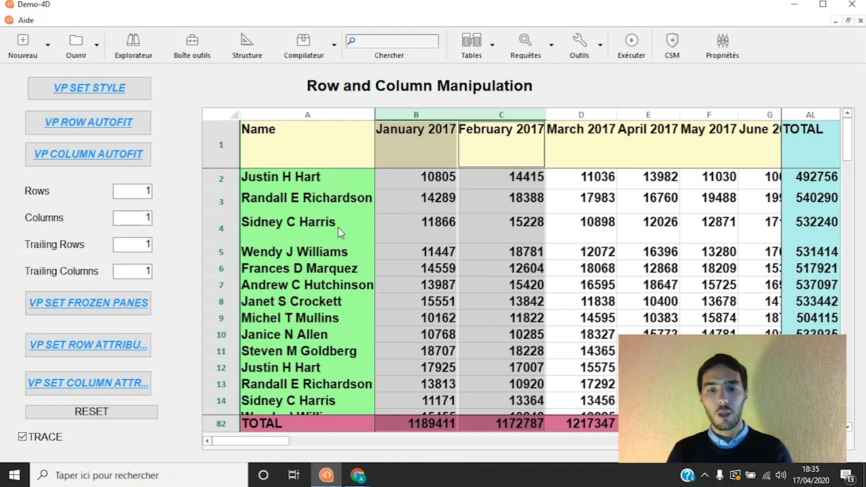
{"action": "left_click", "coordinate": [83, 387]}
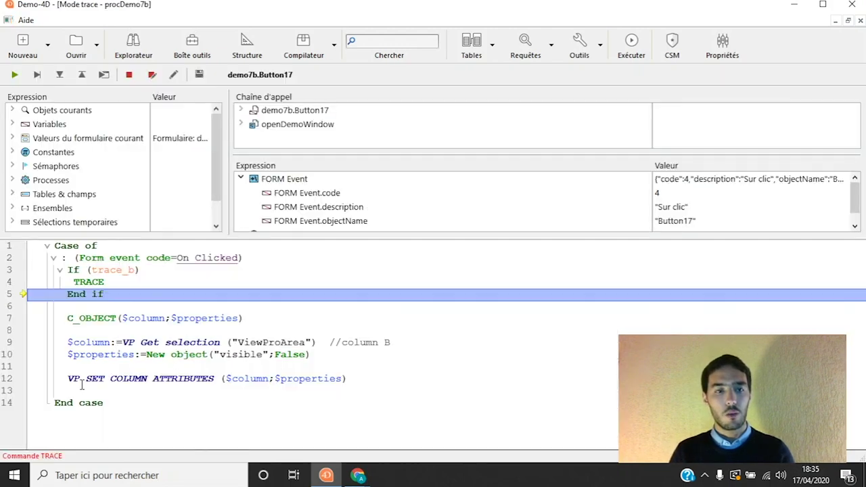
{"action": "left_click", "coordinate": [35, 76]}
{"action": "left_click", "coordinate": [36, 76]}
{"action": "left_click", "coordinate": [36, 76]}
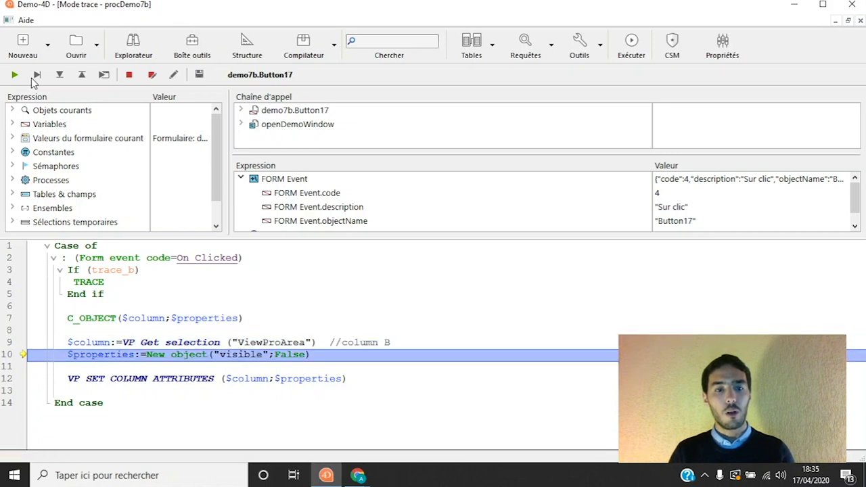
Examine the visible property and its False value, and resume execution to hide columns B and C
{"action": "double_click", "coordinate": [242, 355]}
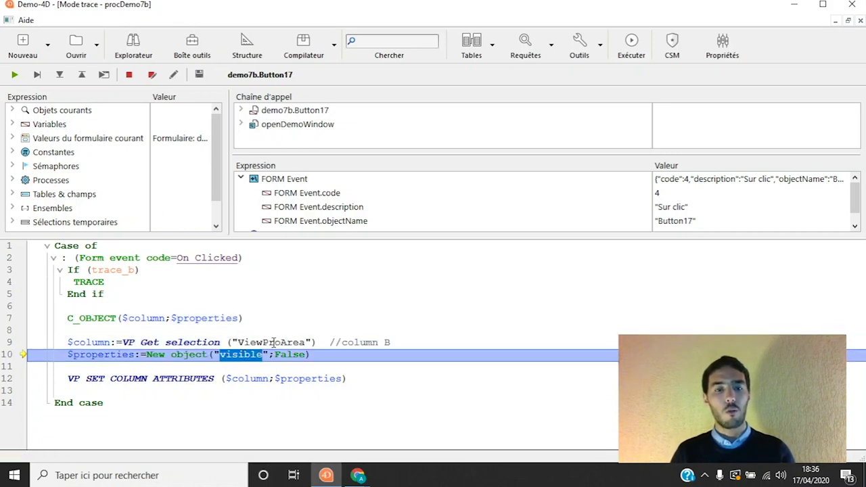
{"action": "double_click", "coordinate": [288, 354]}
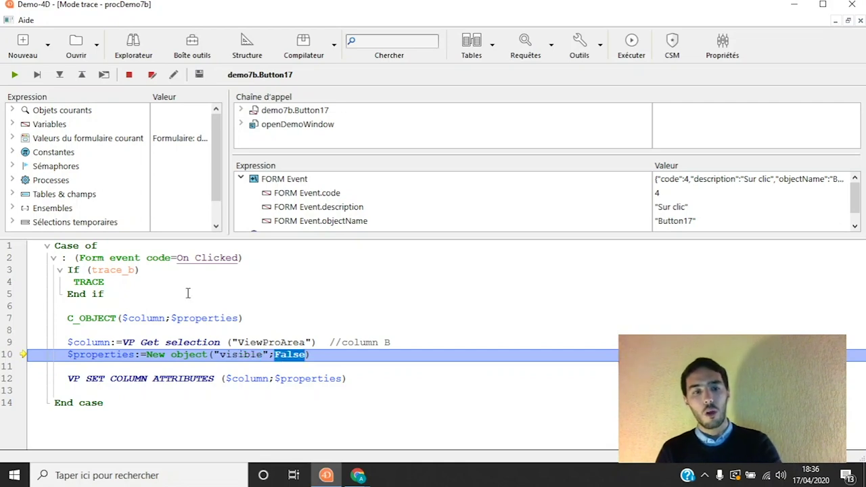
{"action": "left_click", "coordinate": [15, 77]}
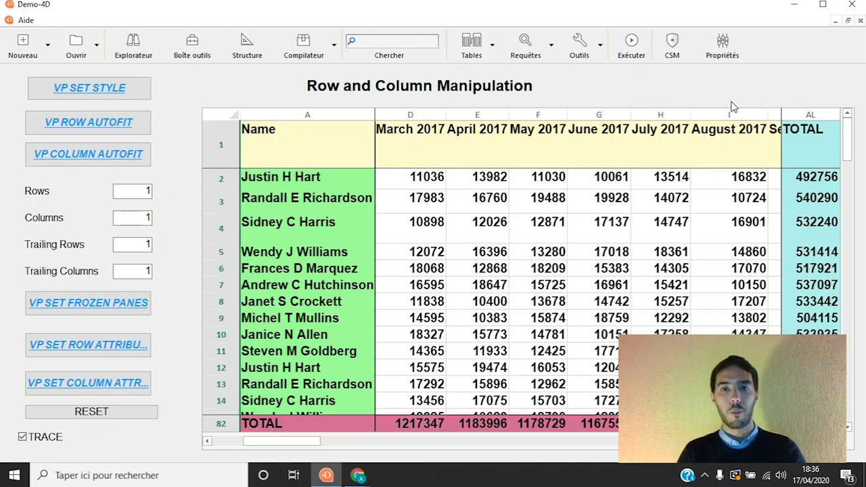
Close the Row and Column Manipulation demo and switch to the Google Slides presentation
{"action": "left_click", "coordinate": [860, 22]}
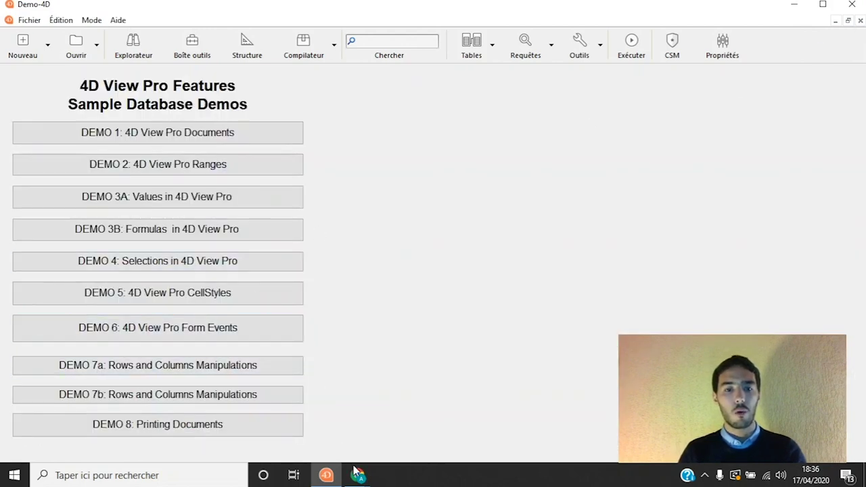
{"action": "mouse_move", "coordinate": [357, 475]}
{"action": "left_click", "coordinate": [302, 437]}
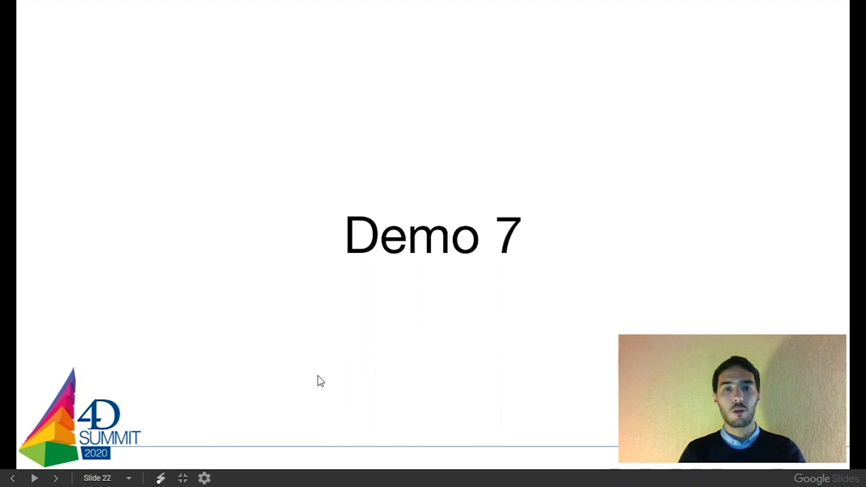